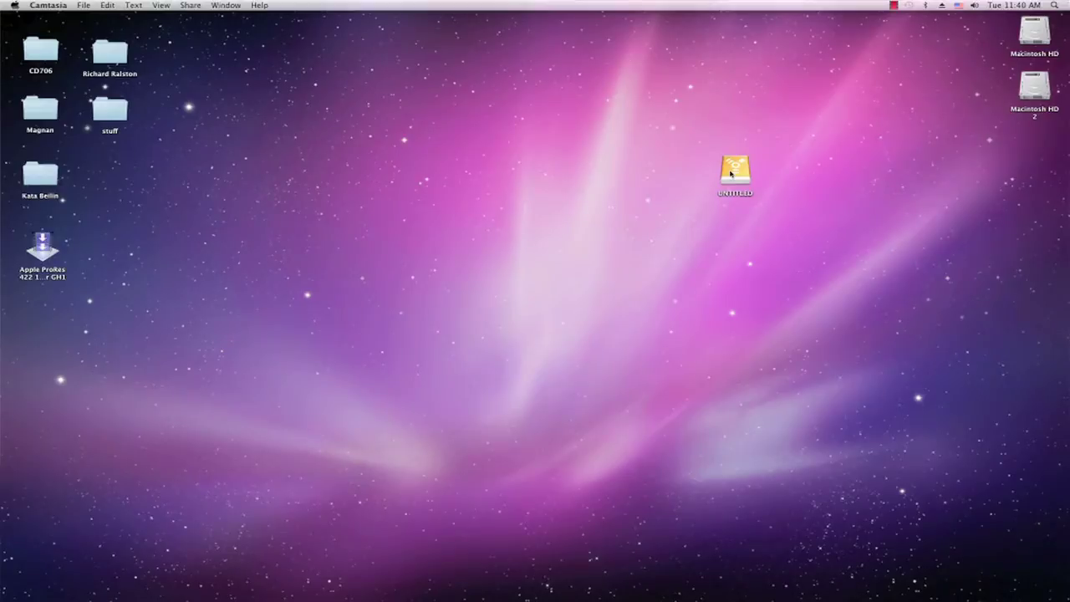
# - Open the UNTITLED drive and review its Get Info details, then close the info window
pyautogui.doubleClick(731, 173)
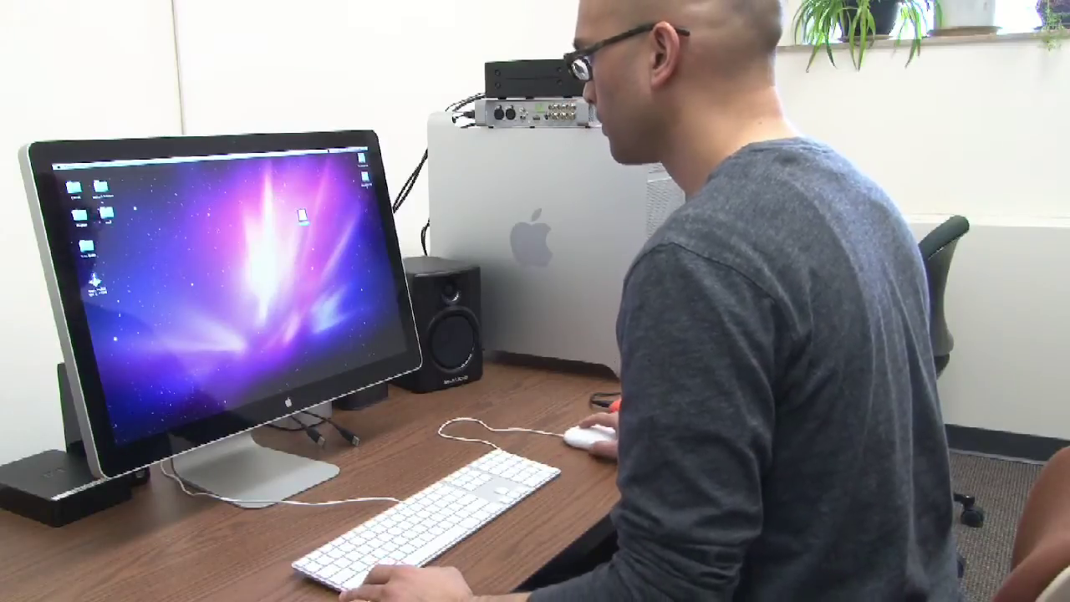
pyautogui.rightClick(303, 216)
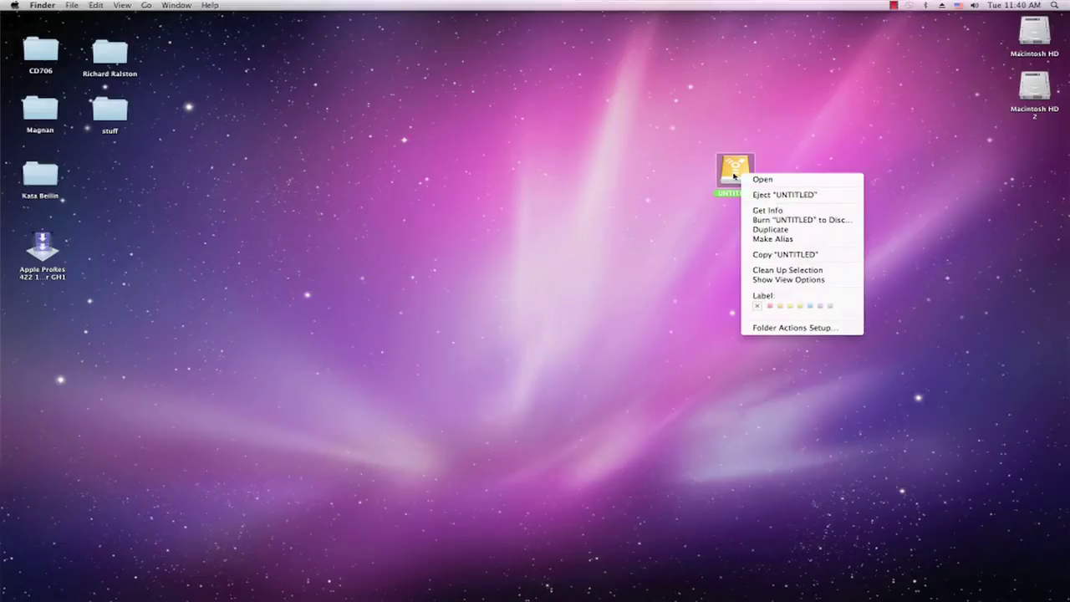
pyautogui.click(780, 212)
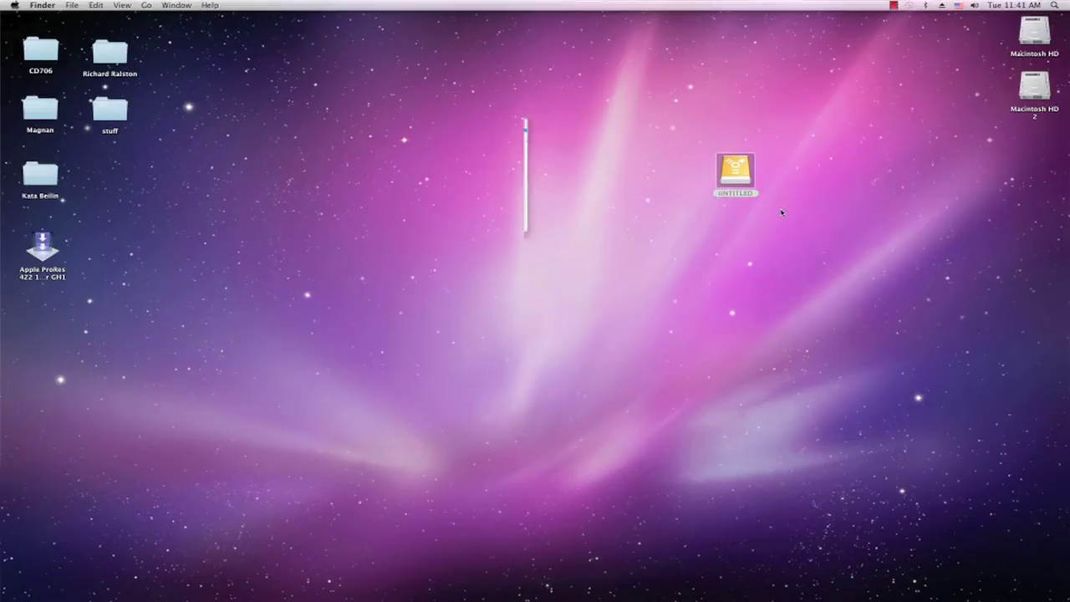
pyautogui.moveTo(108, 36); pyautogui.dragTo(609, 81)
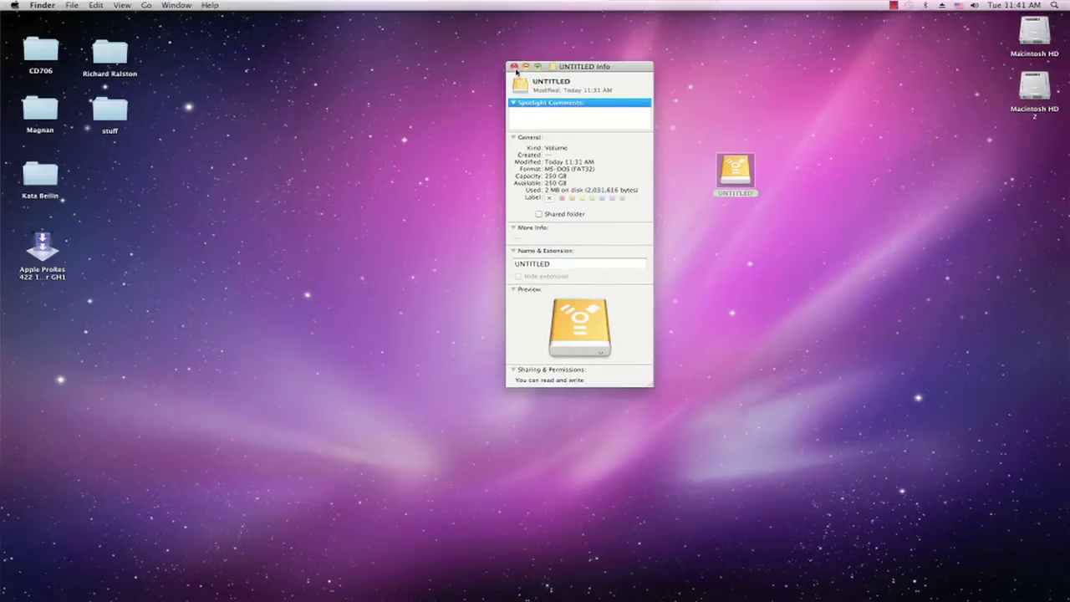
pyautogui.click(515, 66)
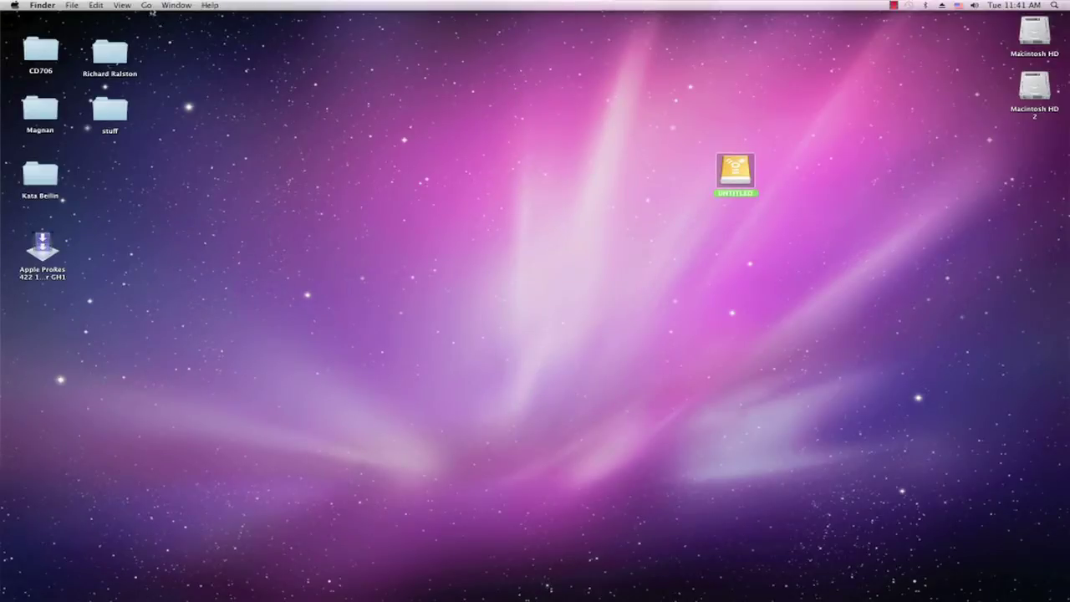
# - Launch Disk Utility from the Utilities folder via the Go menu
pyautogui.click(147, 6)
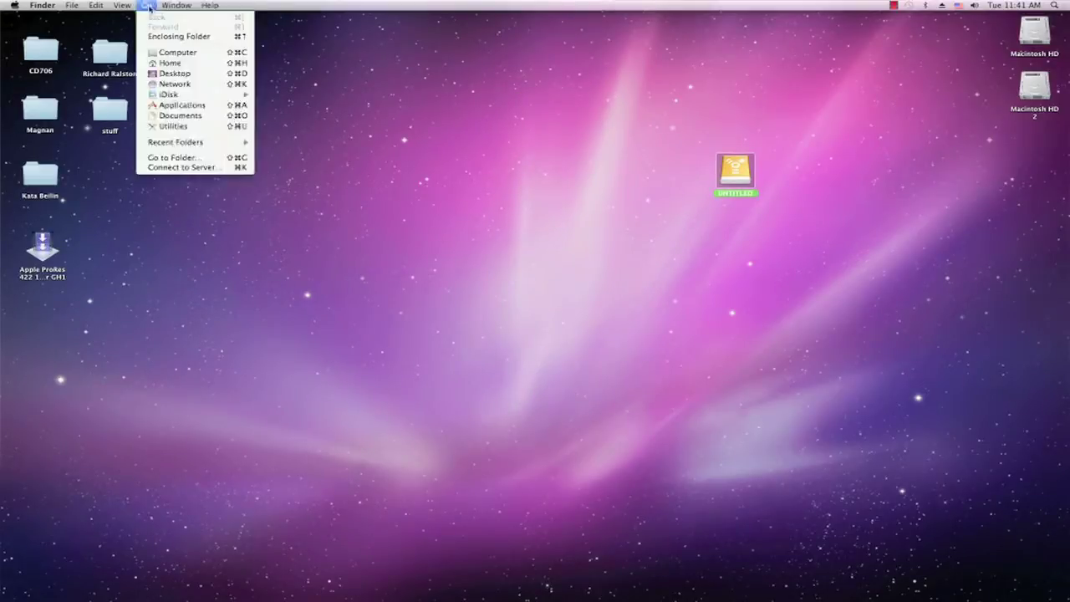
pyautogui.click(180, 126)
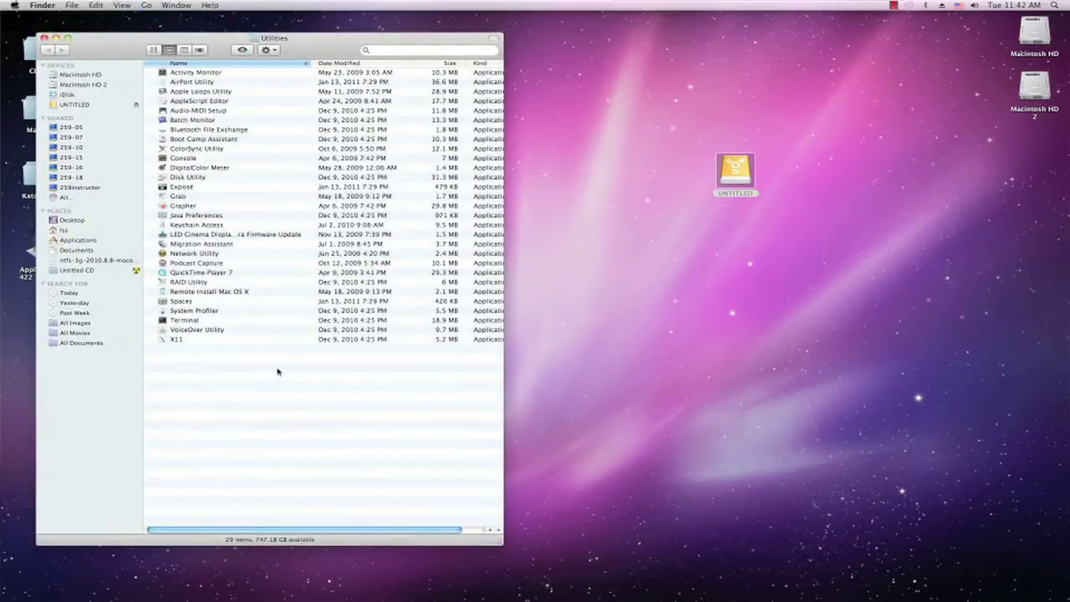
pyautogui.click(206, 178)
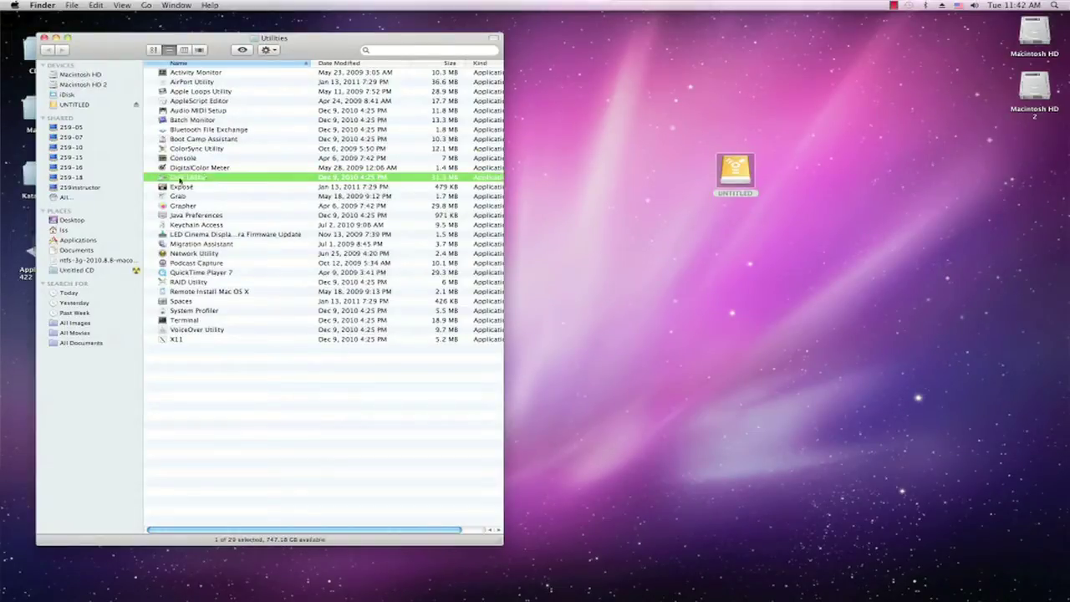
pyautogui.doubleClick(163, 180)
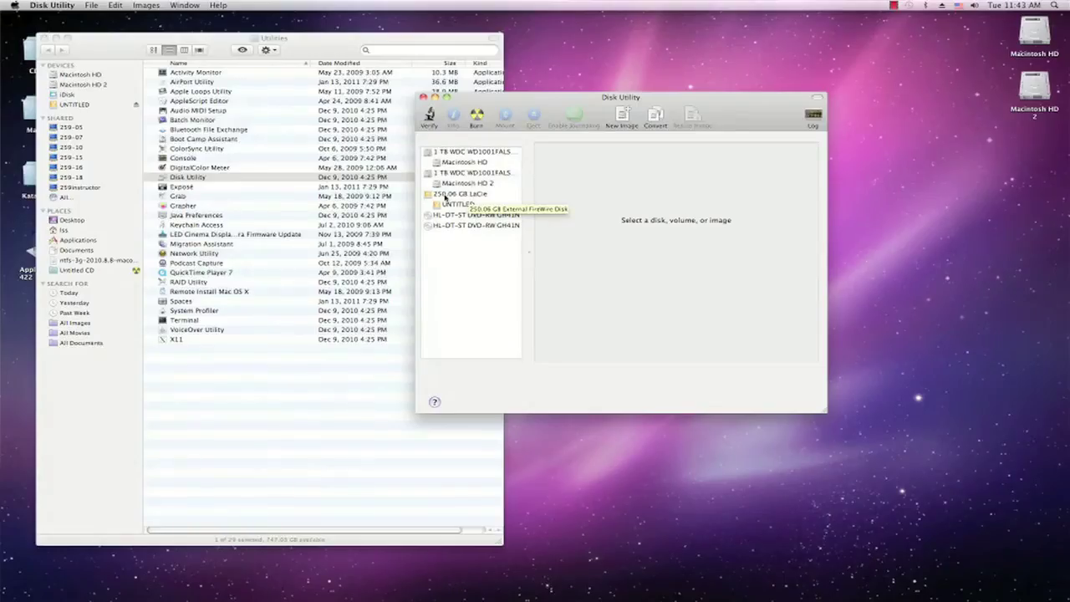
# - Set up an erase of the 250.06 GB LaCie disk as Mac OS Extended (Journaled)
pyautogui.click(445, 195)
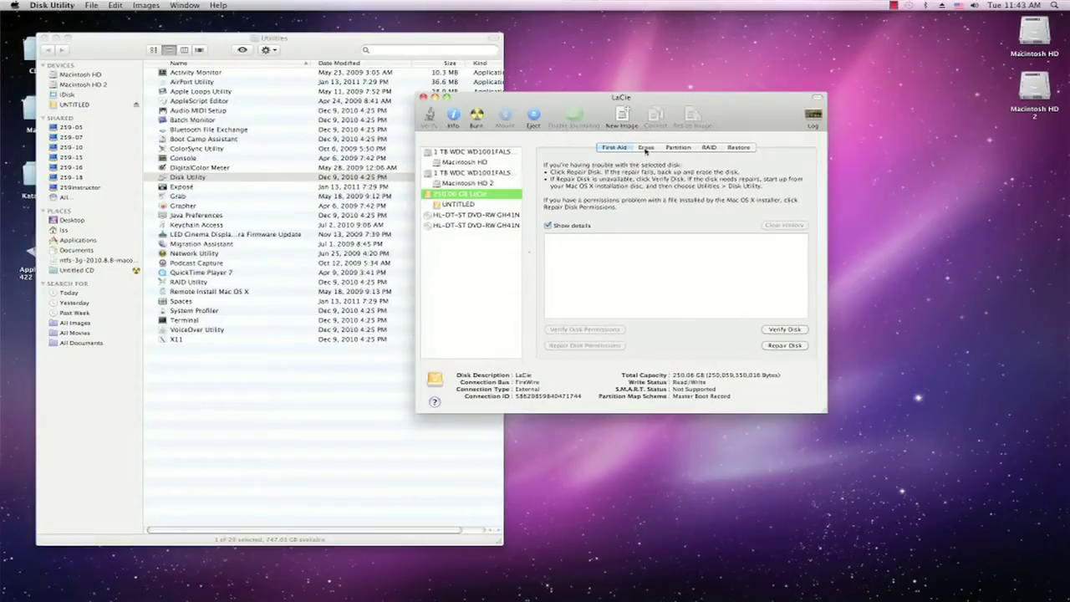
pyautogui.click(646, 150)
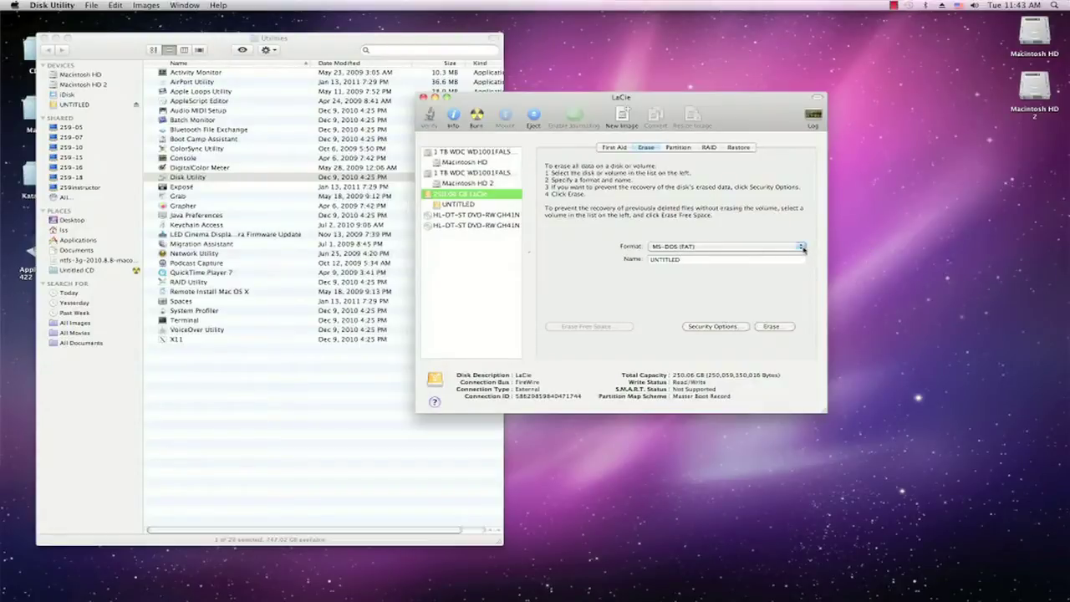
pyautogui.click(802, 248)
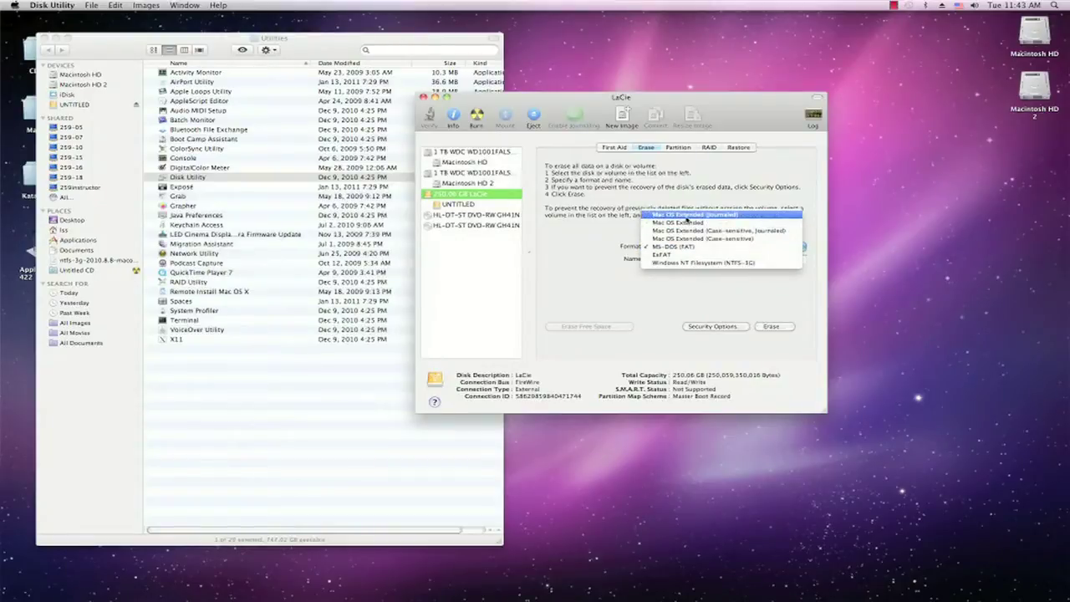
pyautogui.click(686, 216)
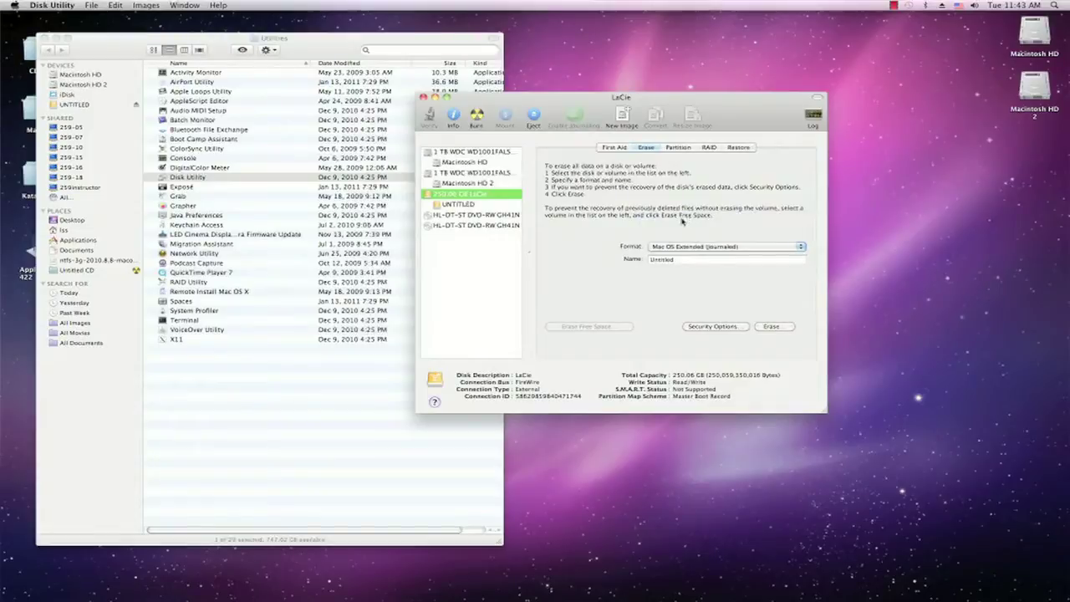
pyautogui.click(784, 329)
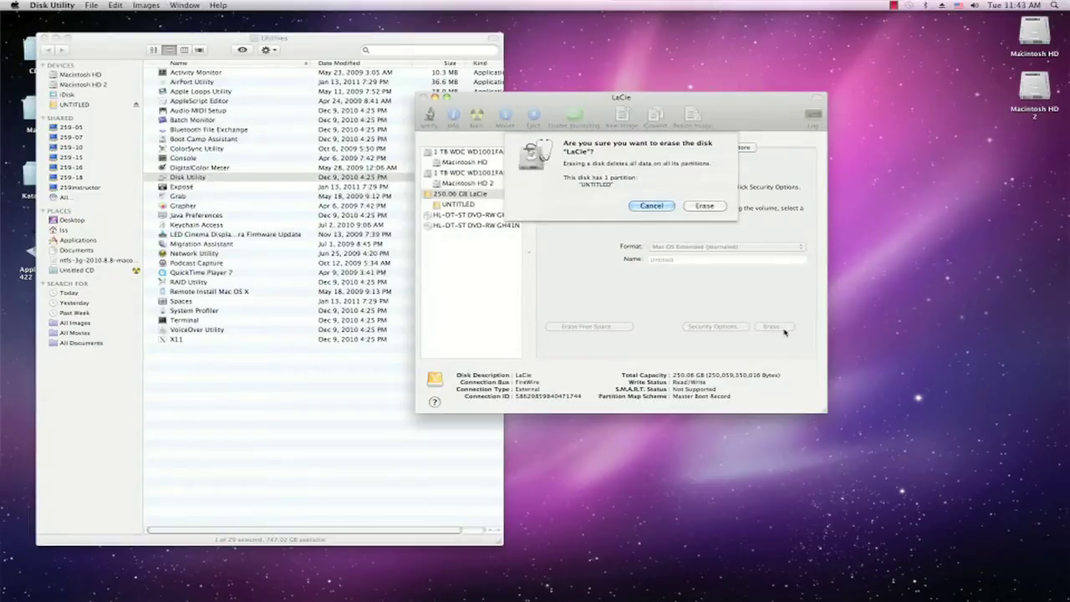
# - Confirm the erase and let the LaCie disk reformat into the Untitled volume
pyautogui.click(705, 205)
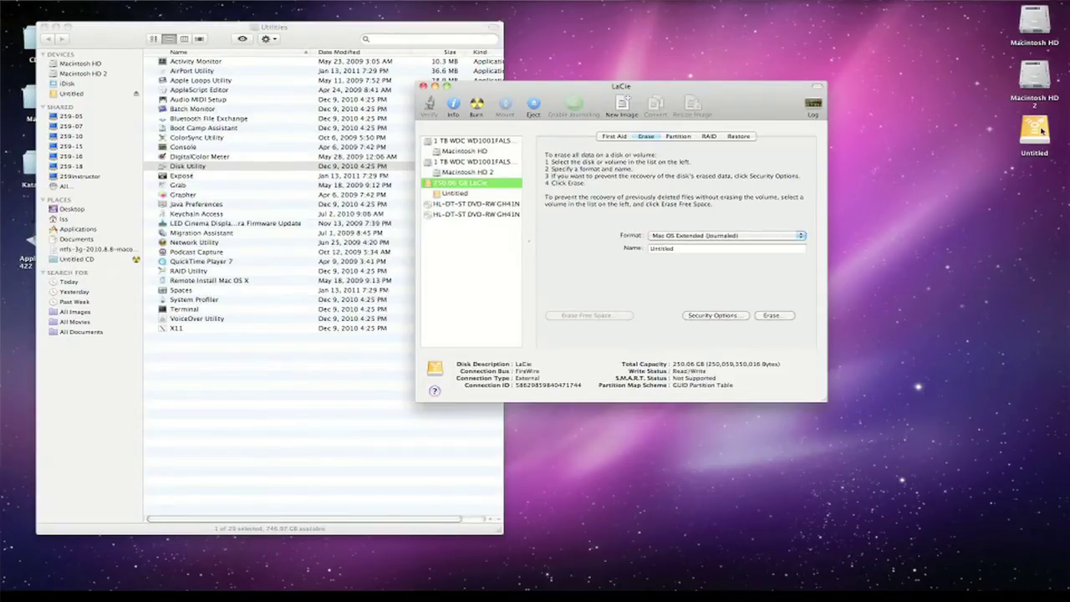
pyautogui.moveTo(834, 552)
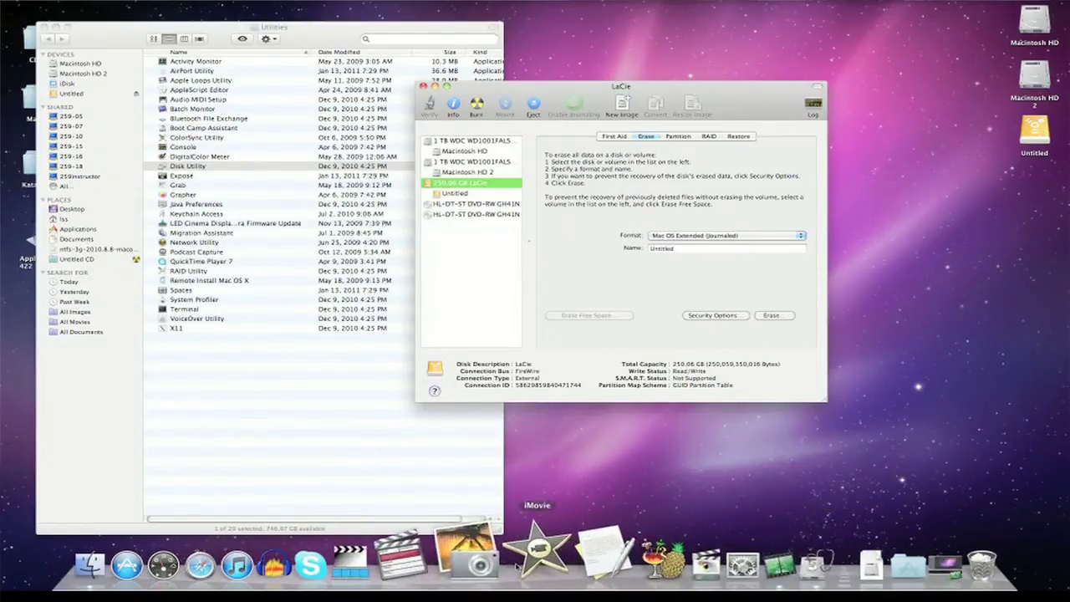
# - Start iMovie from the Dock
pyautogui.click(522, 566)
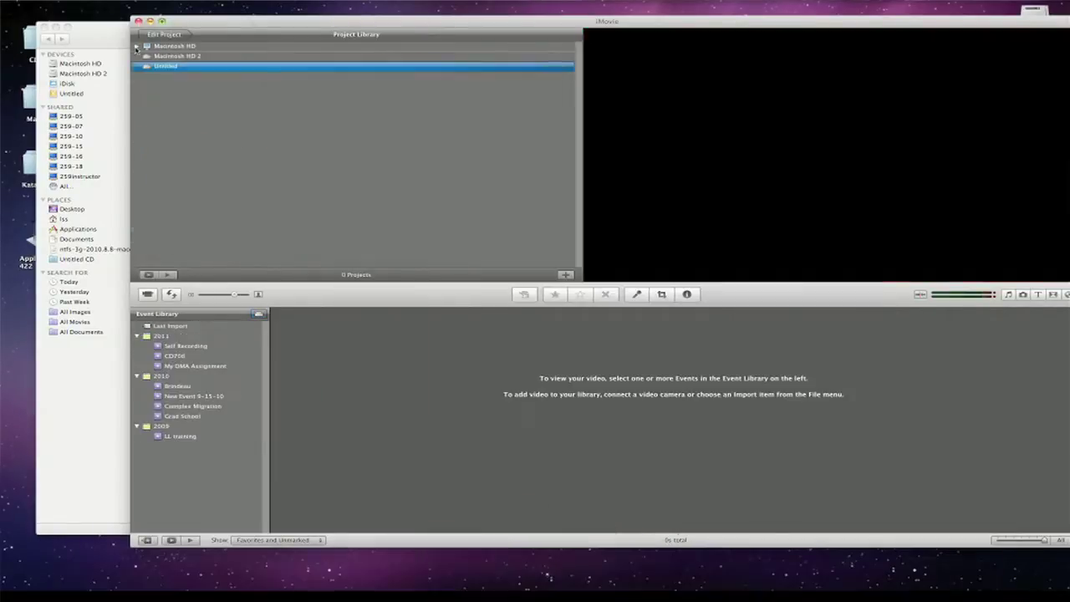
# - Open the DMA Migration project under Macintosh HD in the project editor
pyautogui.click(137, 47)
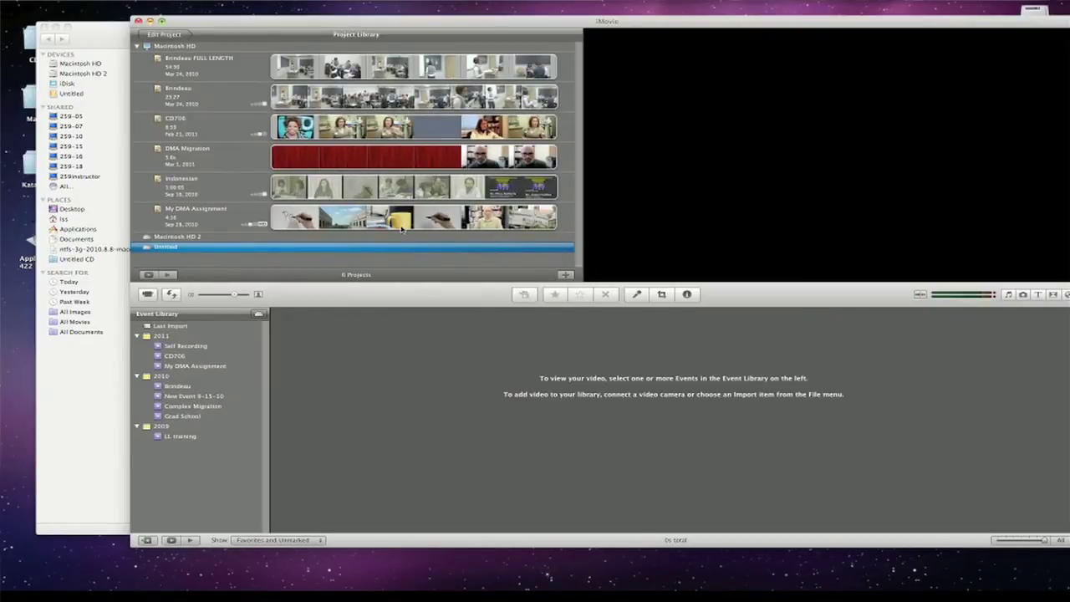
pyautogui.click(170, 151)
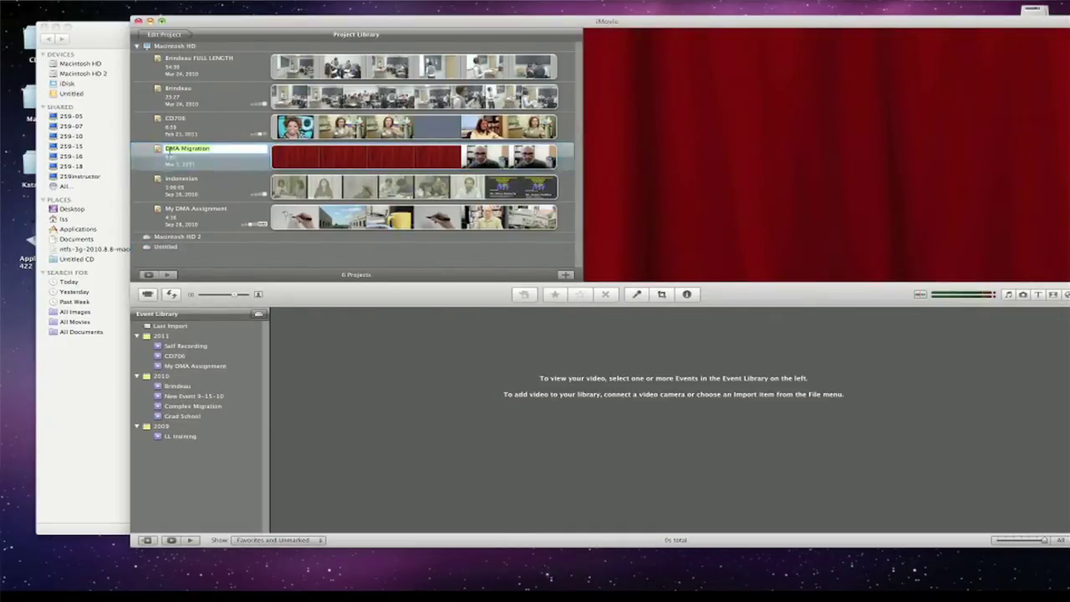
pyautogui.doubleClick(332, 161)
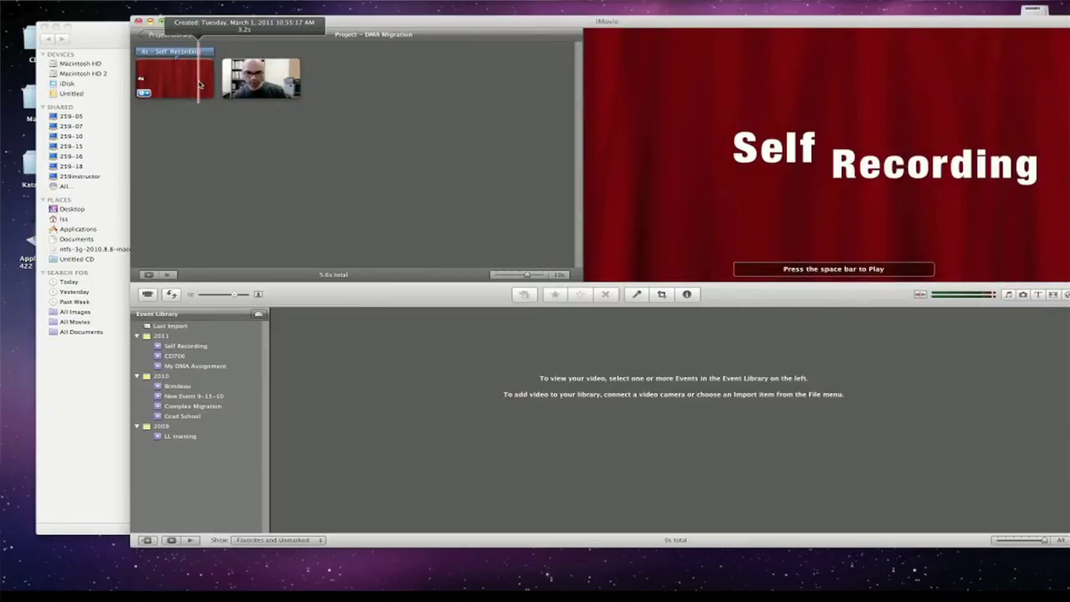
# - Go back from the DMA Migration editor to the Project Library
pyautogui.click(148, 36)
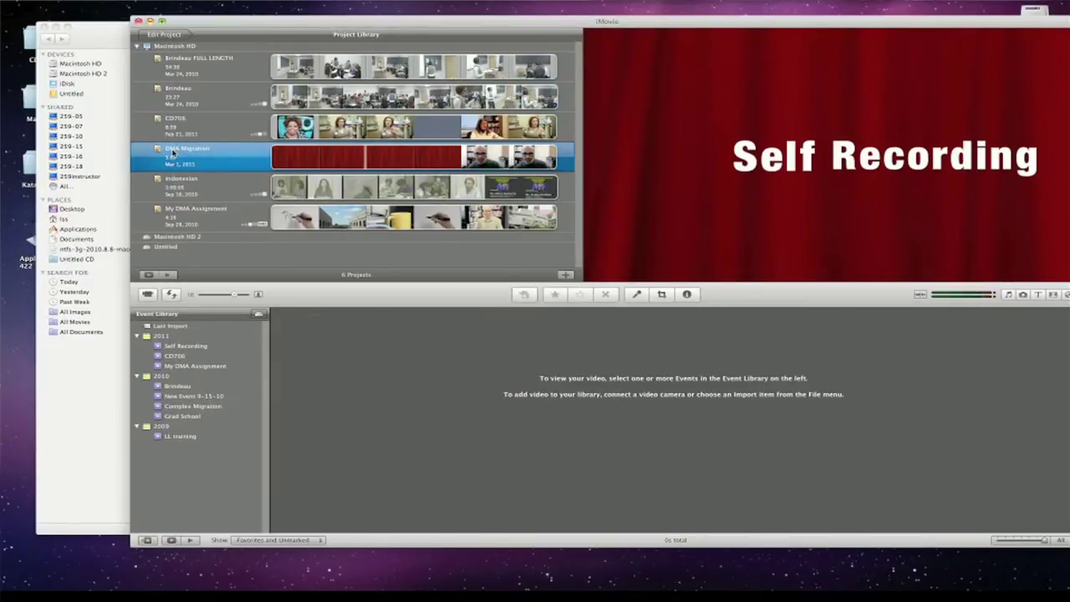
# - Copy DMA Migration with its events onto the Untitled drive, then play the project
pyautogui.moveTo(172, 150); pyautogui.dragTo(170, 159)
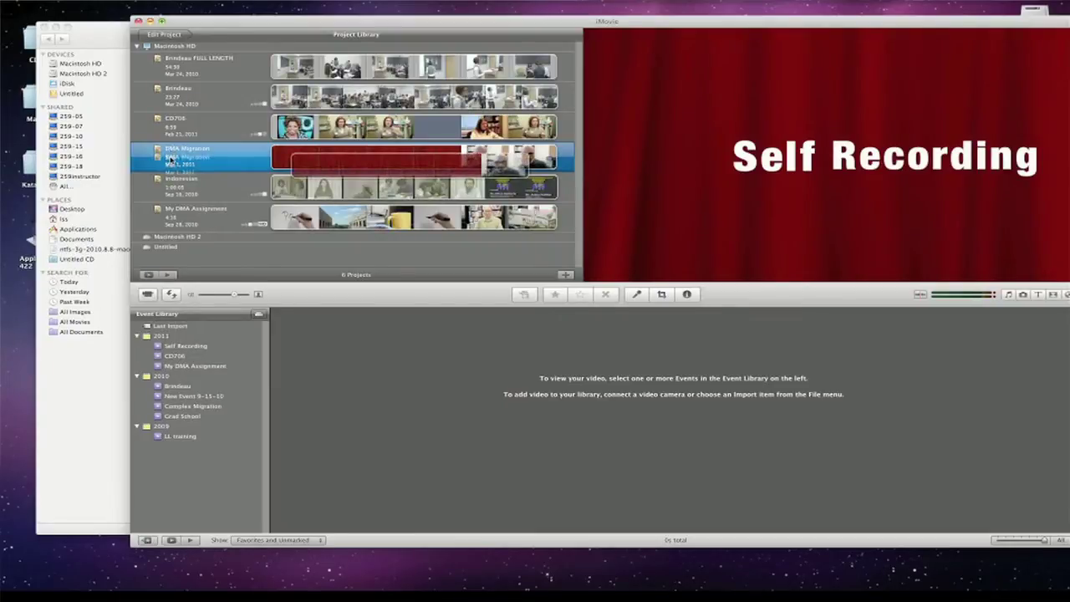
pyautogui.moveTo(170, 159); pyautogui.dragTo(164, 252)
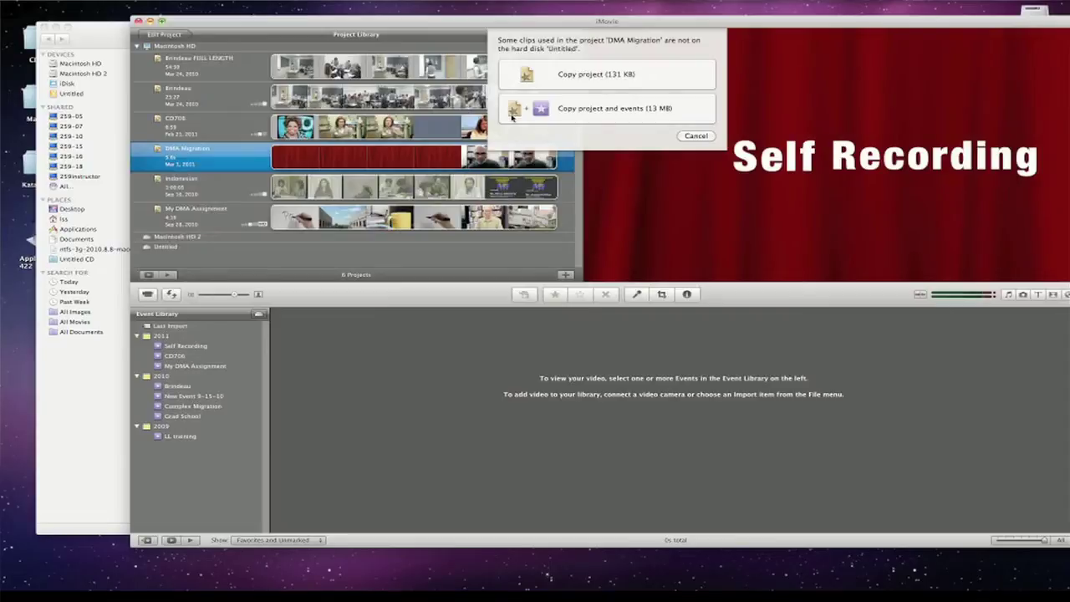
pyautogui.click(546, 115)
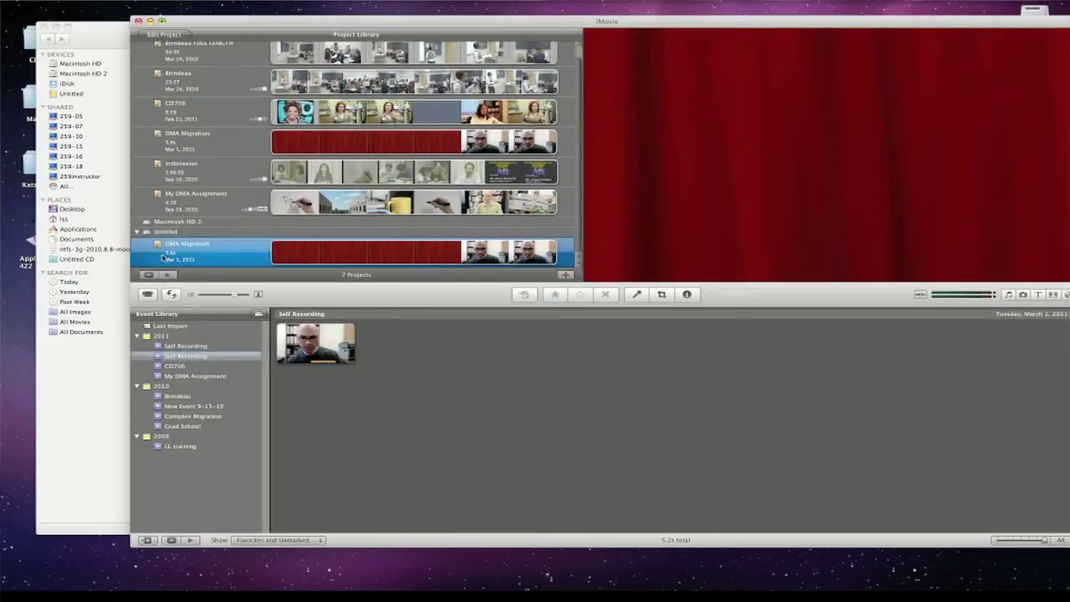
pyautogui.press('space')
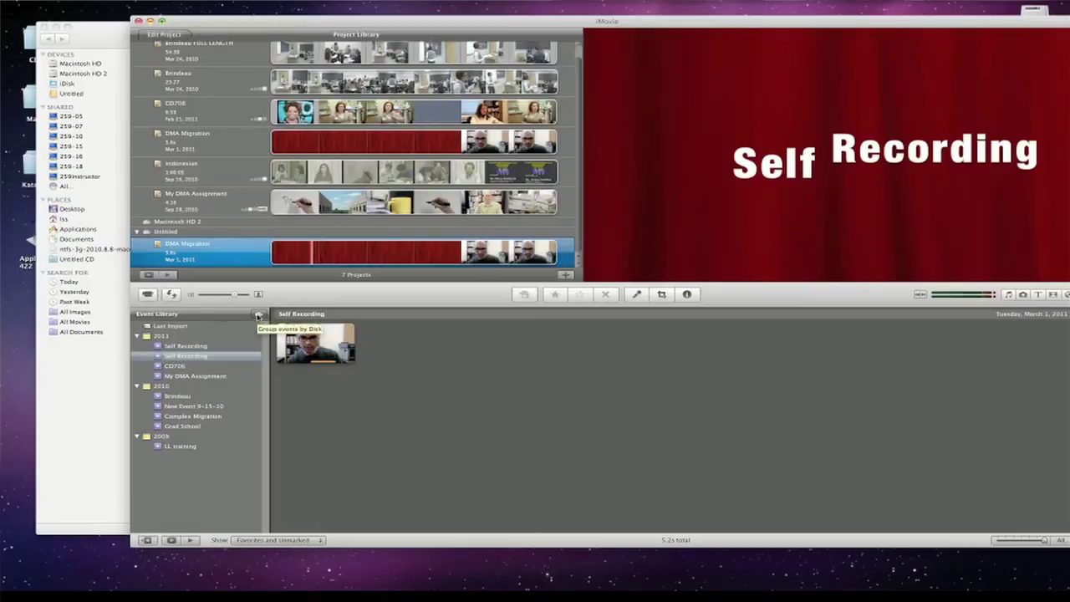
# - Group events by disk and select Self Recording under Macintosh HD > 2011
pyautogui.click(258, 315)
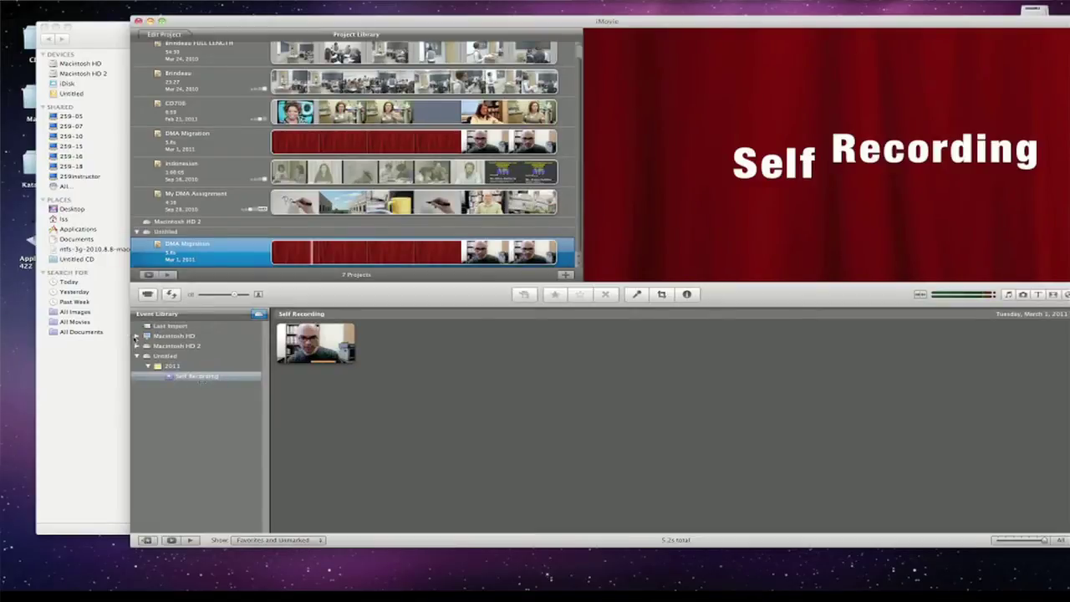
pyautogui.click(136, 336)
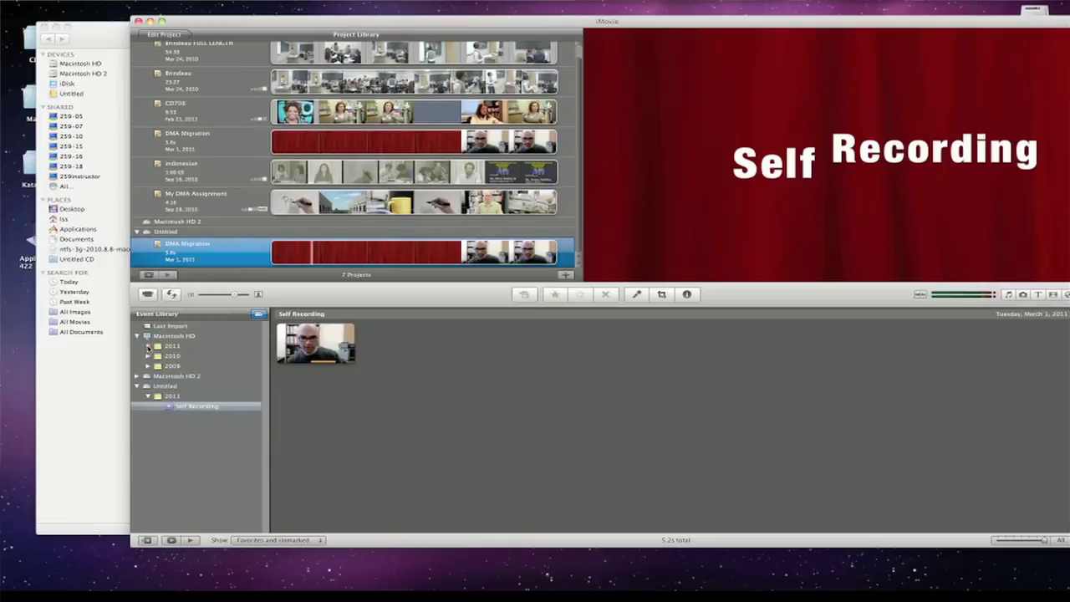
pyautogui.click(148, 346)
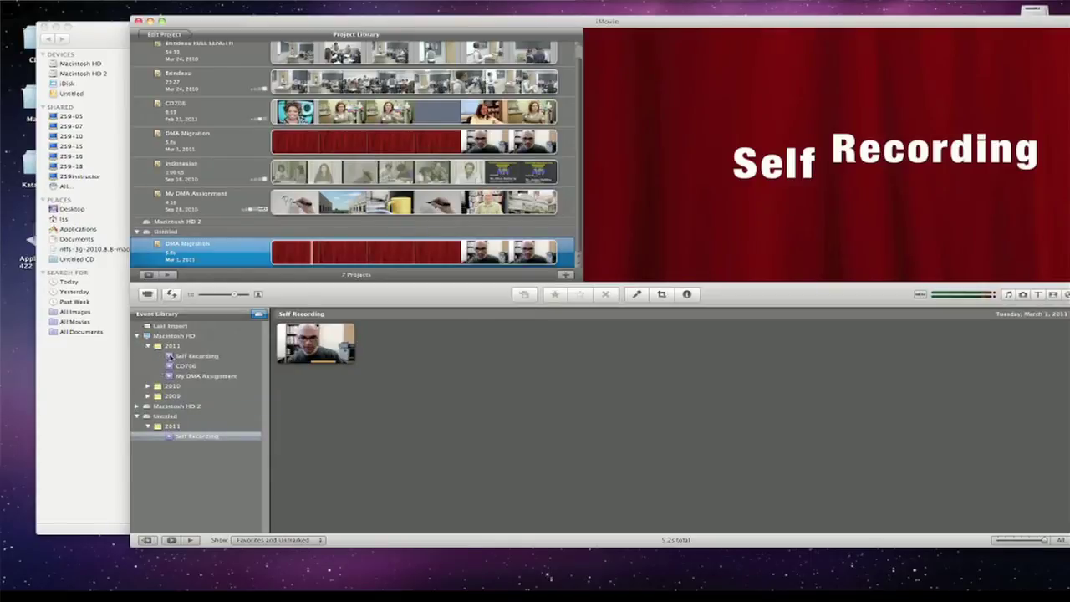
pyautogui.click(170, 357)
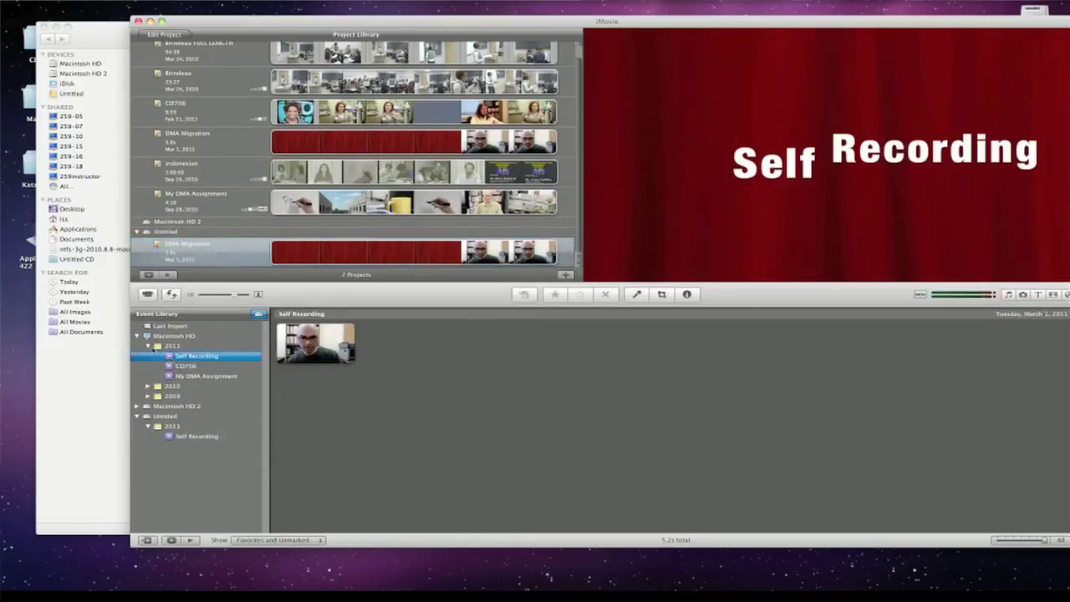
# - Select the Untitled drive's events and open the DMA Migration copy stored on Untitled
pyautogui.click(166, 417)
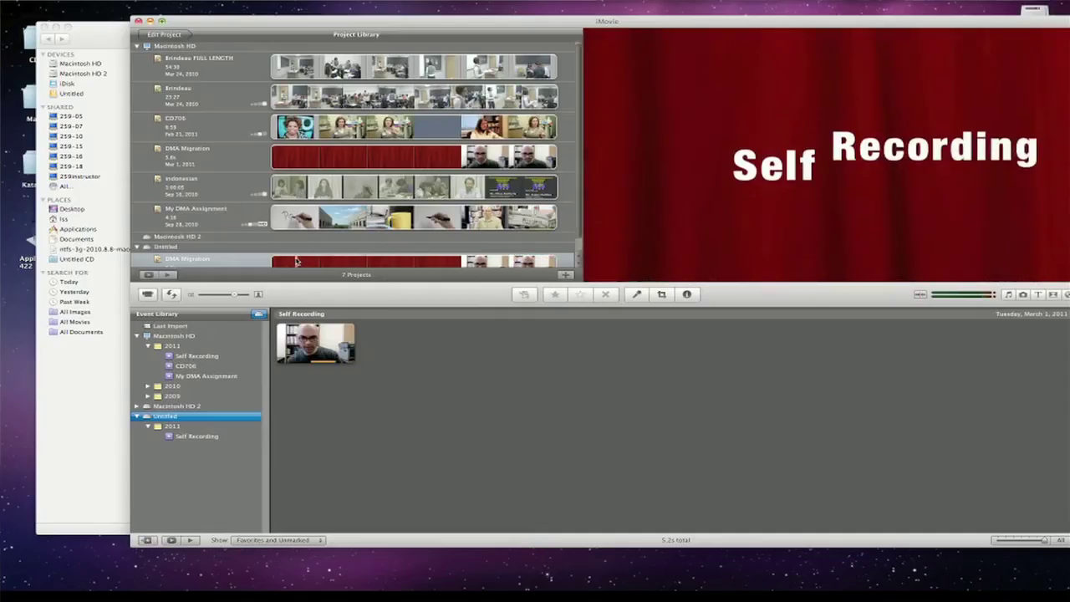
pyautogui.doubleClick(292, 262)
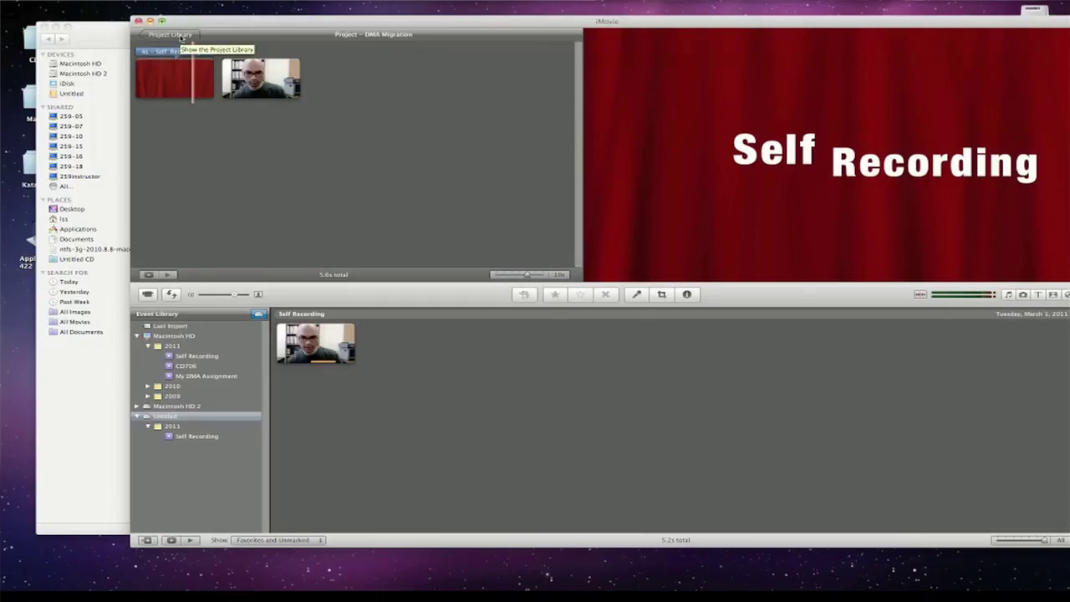
# - Return from the DMA Migration copy to the Project Library
pyautogui.click(181, 36)
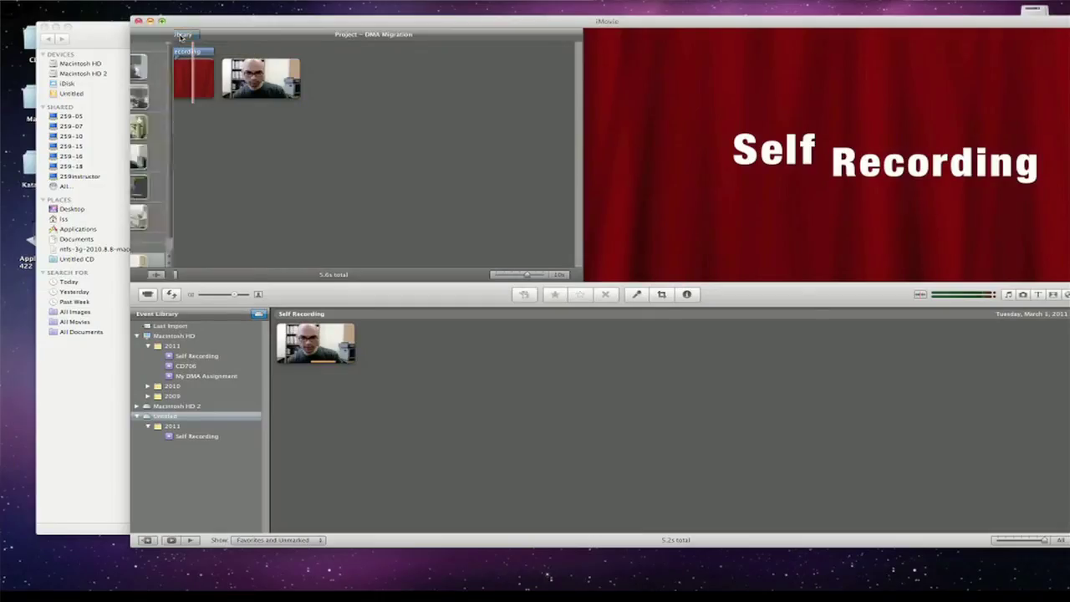